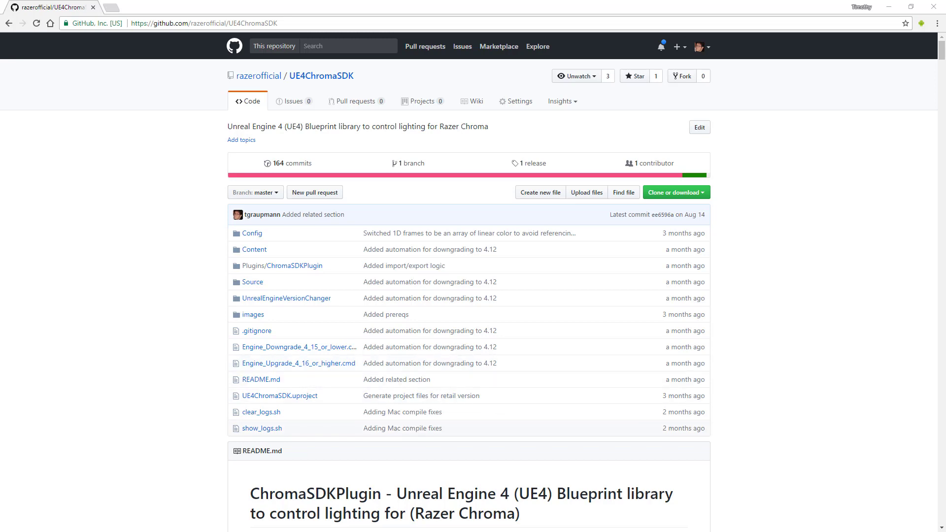
# Switch to the Epic Games Launcher Library listing engine versions 4.15.3, 4.16.3 and 4.12.5
pyautogui.hotkey('alt', 'Tab')
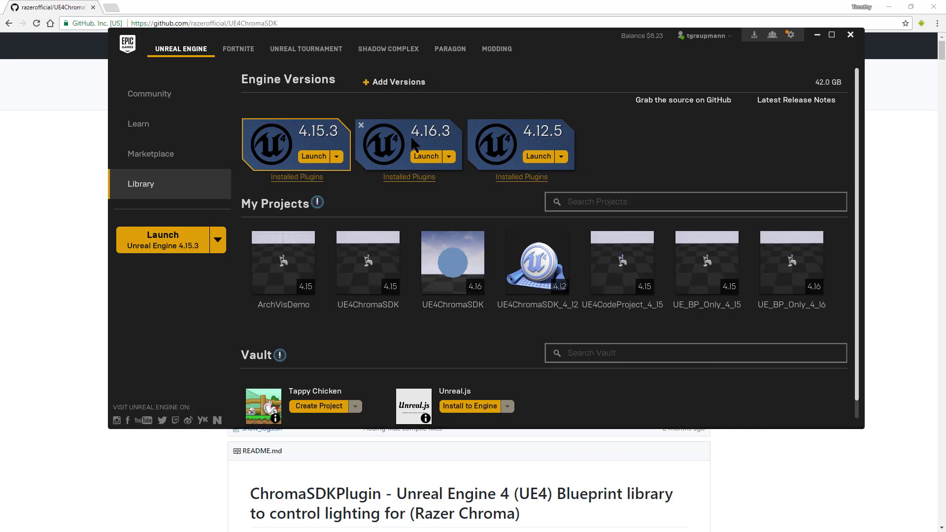
# Launch Unreal Engine 4.16.3 from the launcher Library
pyautogui.click(425, 160)
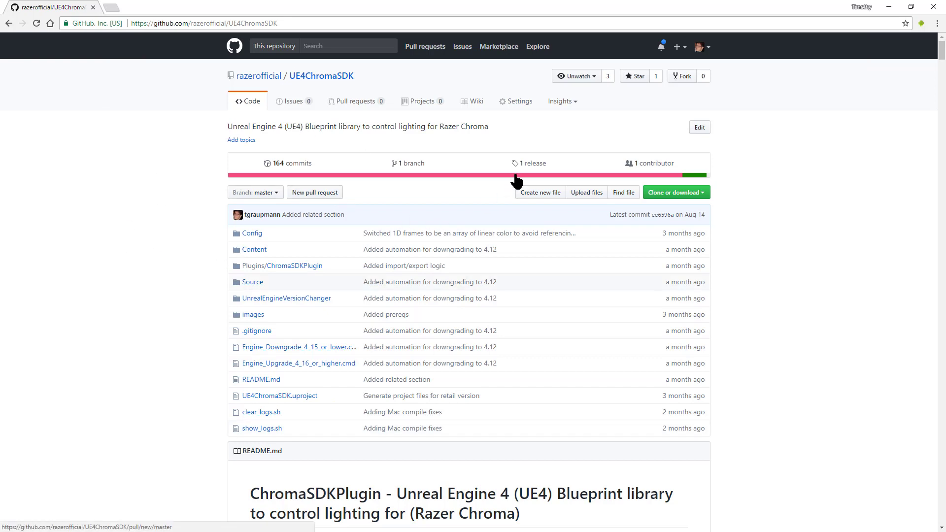
# Open the UE4ChromaSDK repository's releases page on GitHub
pyautogui.click(538, 164)
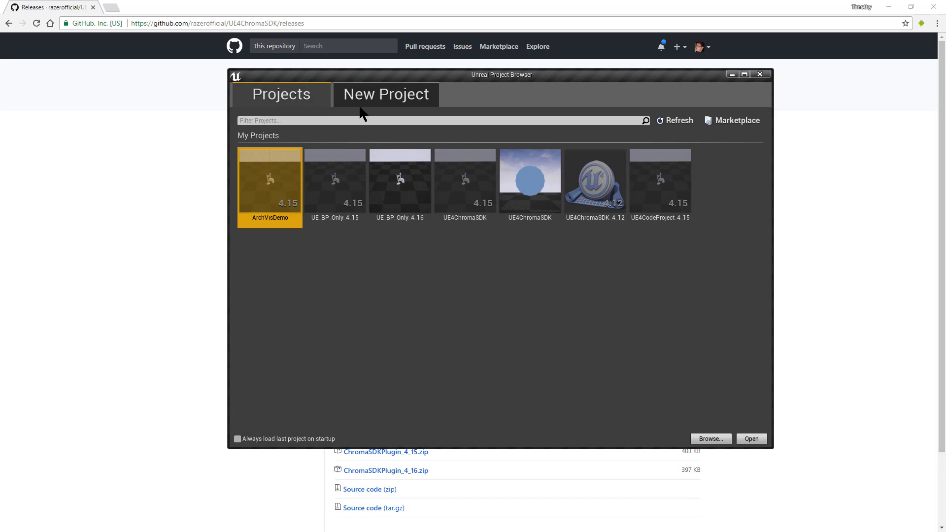
# Create a Blank Blueprint project named DemoUE4_4_16 in C:\Public from the New Project tab
pyautogui.click(388, 104)
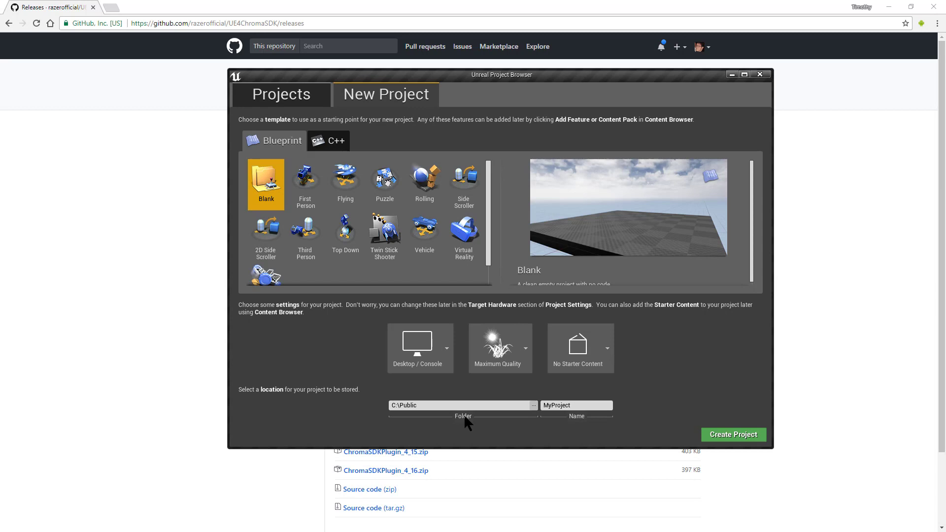
pyautogui.click(587, 405)
pyautogui.write('DemoUE4_4_16')
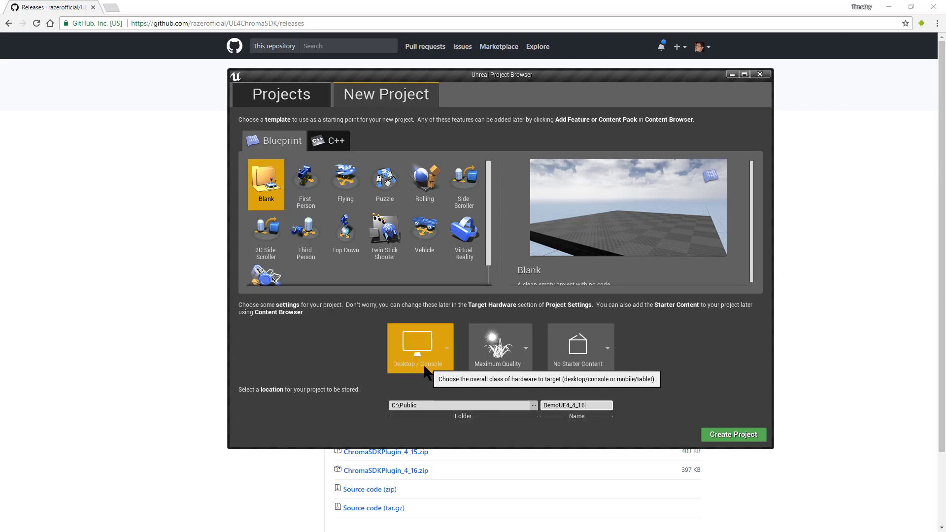
pyautogui.click(735, 434)
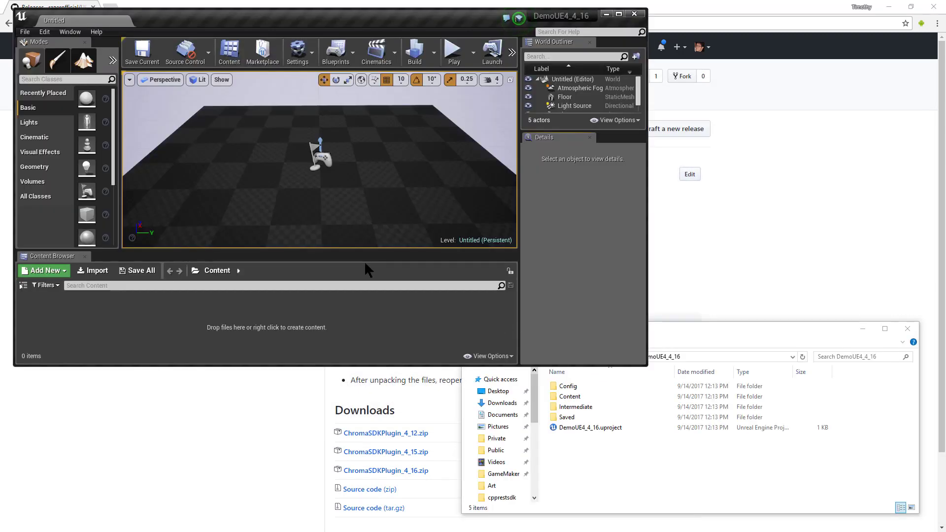
# Make a new Plugins folder inside DemoUE4_4_16, open it and select its path
pyautogui.click(625, 460)
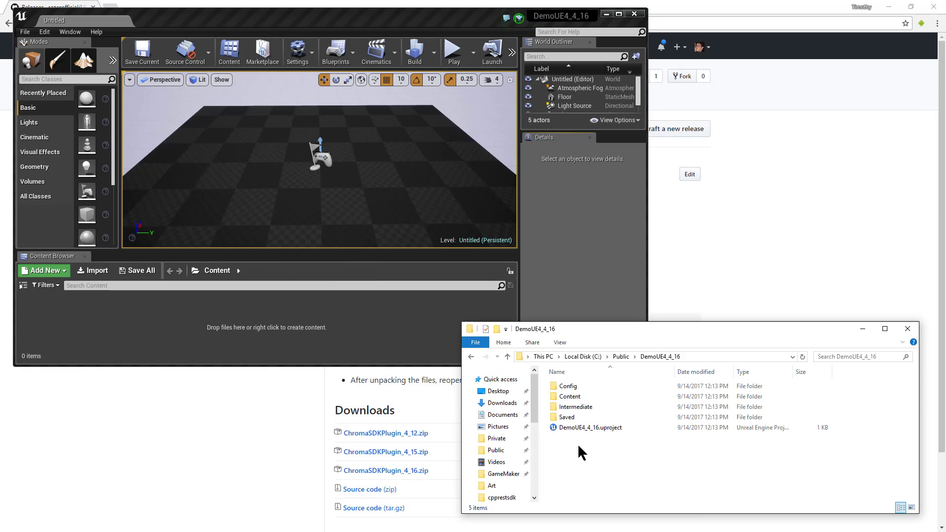
pyautogui.rightClick(572, 455)
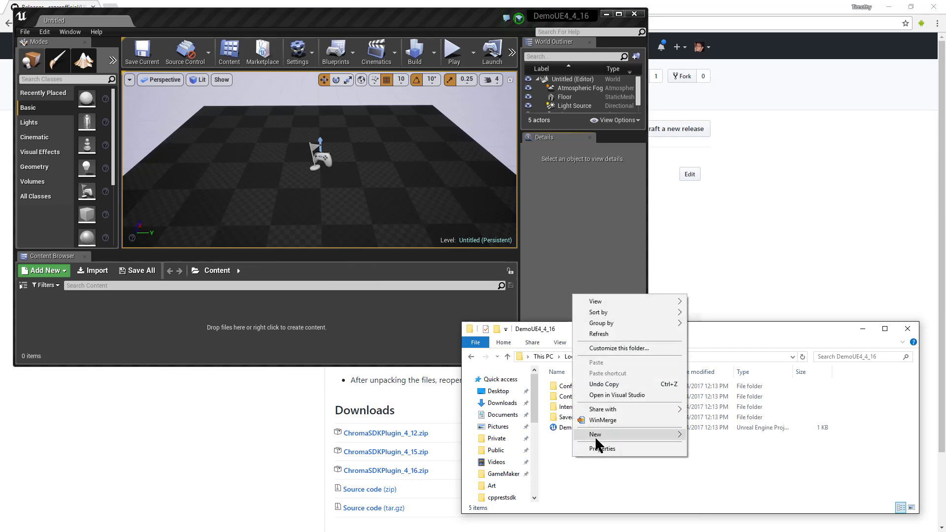
pyautogui.moveTo(596, 435)
pyautogui.click(740, 290)
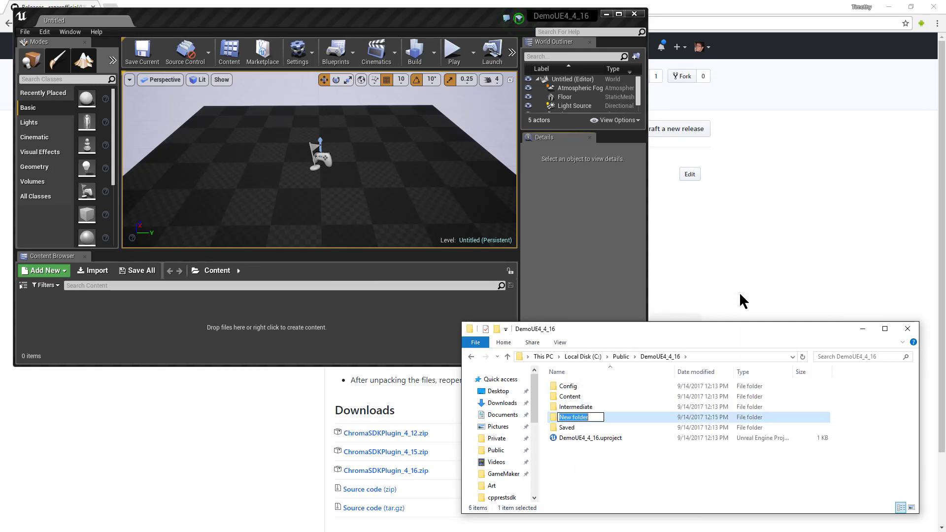
pyautogui.write('Plugins')
pyautogui.press('Return')
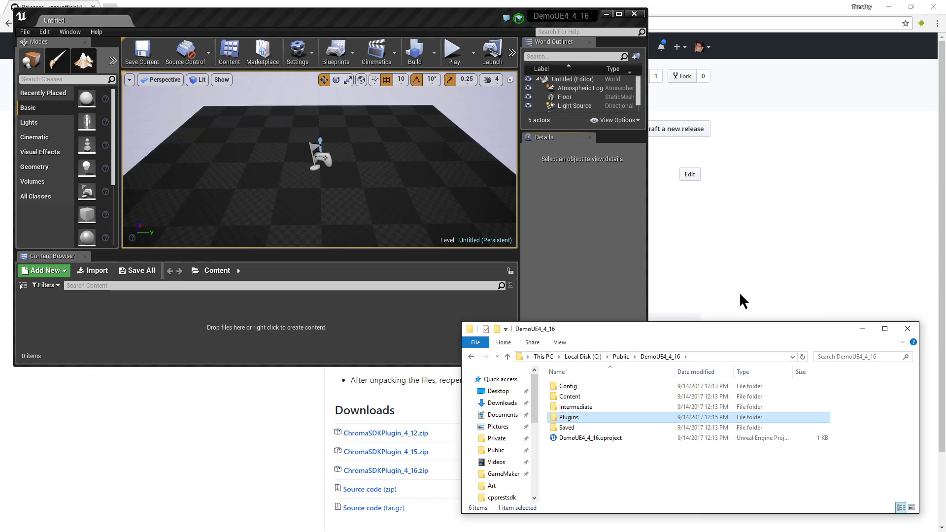
pyautogui.press('Return')
pyautogui.click(729, 357)
pyautogui.hotkey('ctrl', 'c')
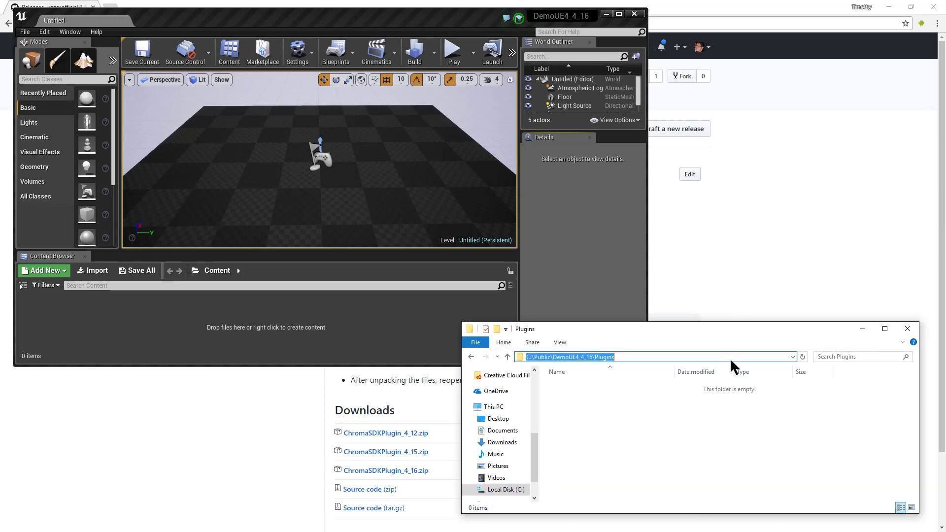
# Download ChromaSDKPlugin_4_16.zip, pointing the Save As location at the project's Plugins folder
pyautogui.click(256, 448)
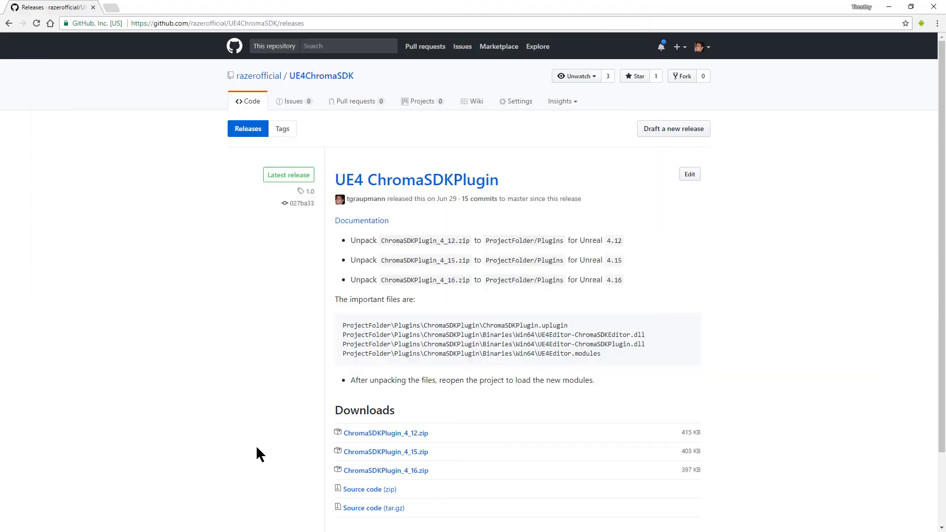
pyautogui.click(393, 472)
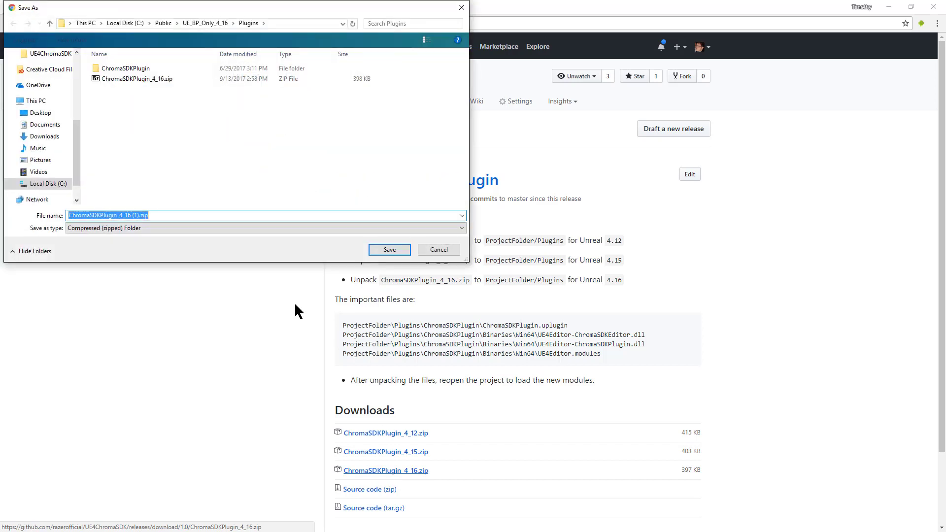
pyautogui.click(295, 22)
pyautogui.hotkey('ctrl', 'v')
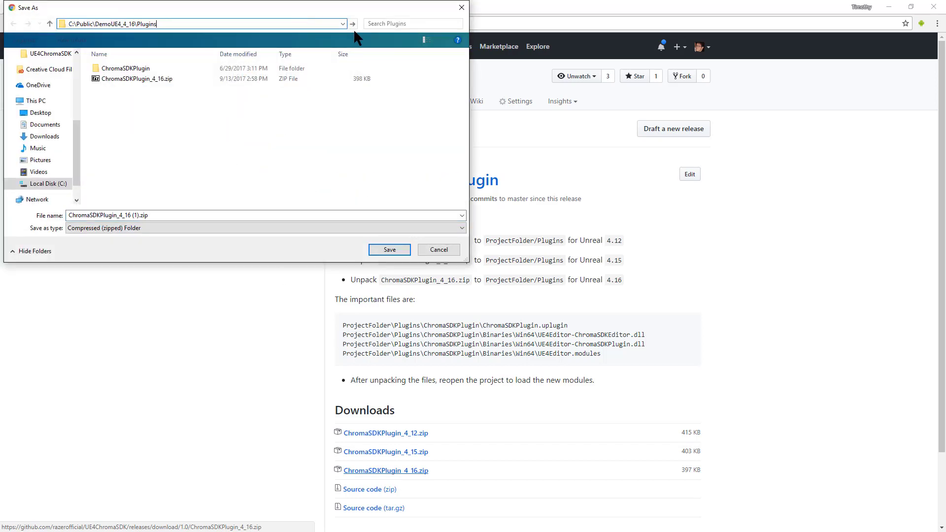
pyautogui.click(352, 24)
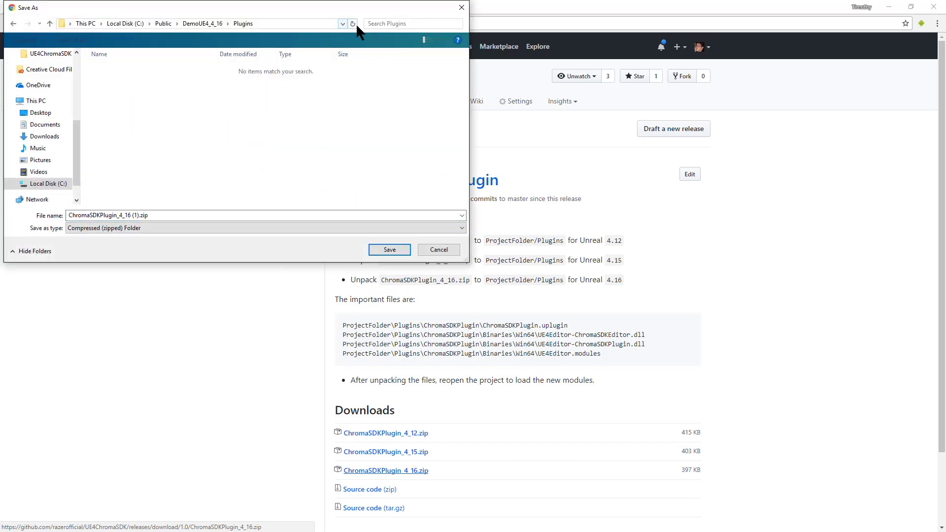
# Remove the ' (1)' suffix from the file name and save the zip
pyautogui.click(249, 215)
pyautogui.press('Right')
pyautogui.press('Left')
pyautogui.press('Left')
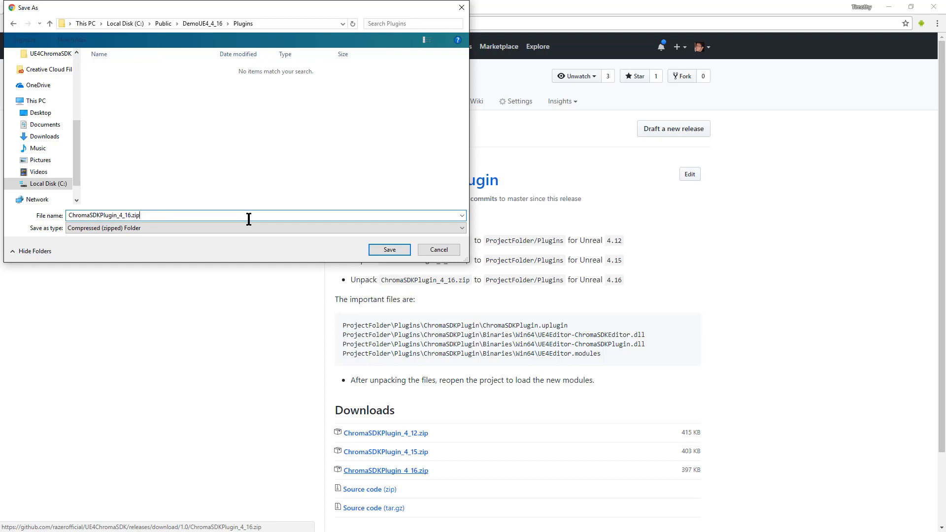
pyautogui.click(386, 250)
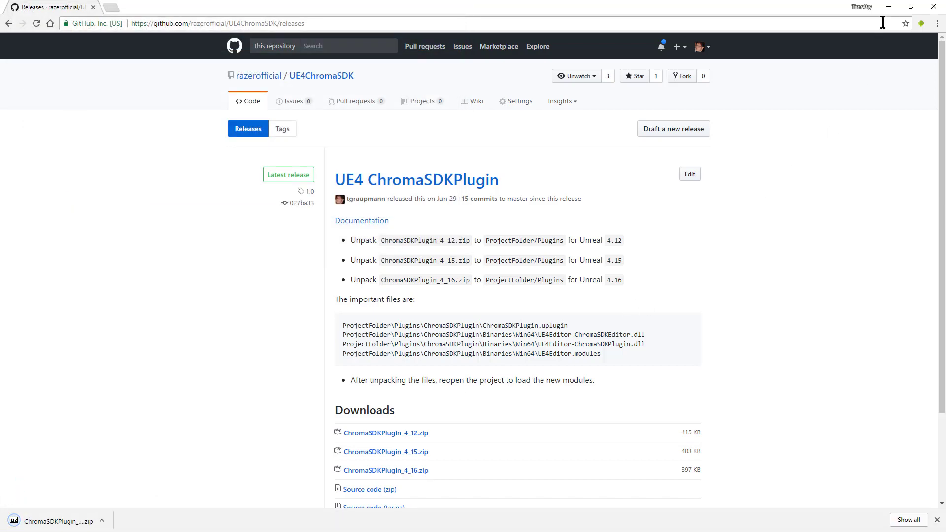
# Open the zip in 7-Zip and drag the ChromaSDKPlugin folder into the Plugins folder
pyautogui.click(890, 7)
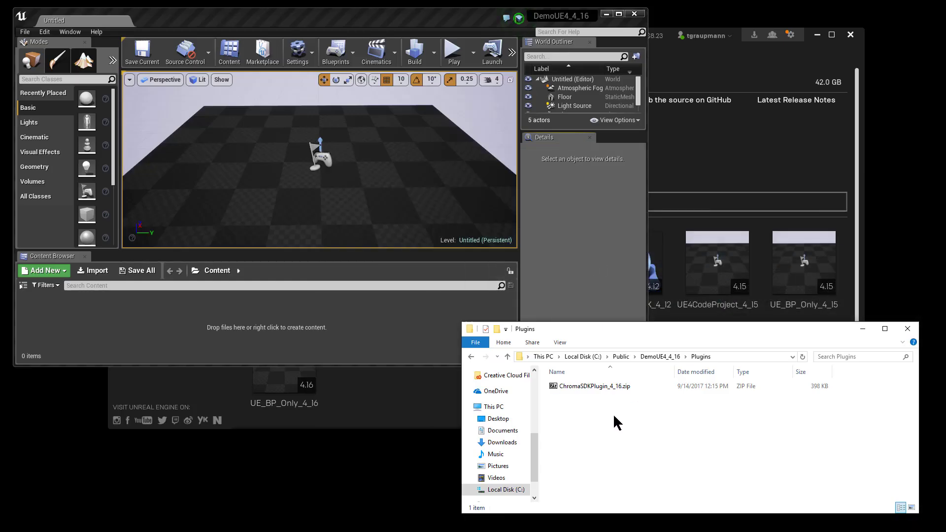
pyautogui.click(589, 387)
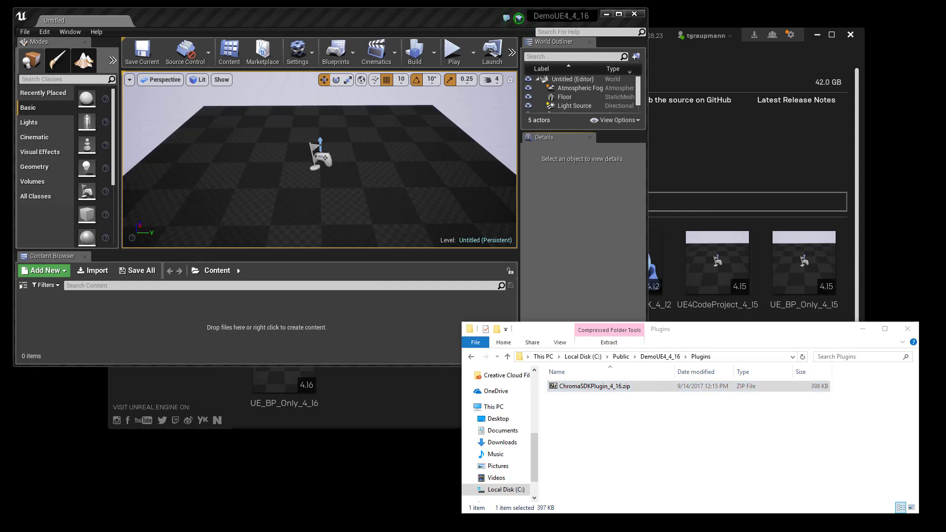
pyautogui.moveTo(687, 36); pyautogui.dragTo(297, 45)
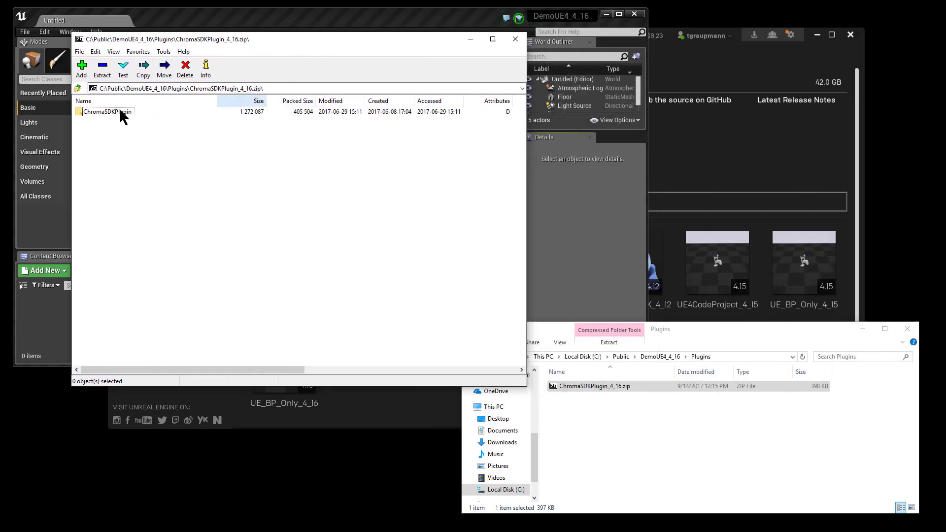
pyautogui.click(104, 112)
pyautogui.moveTo(105, 116); pyautogui.dragTo(641, 470)
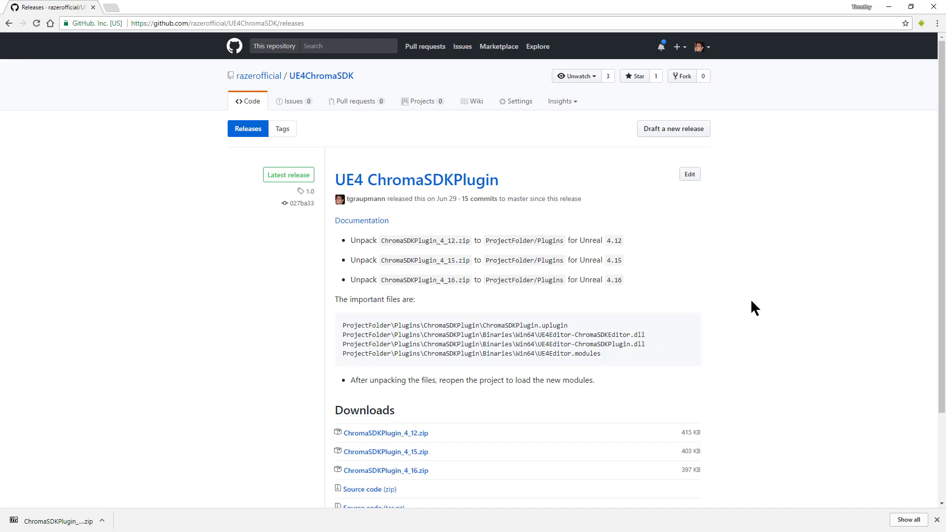
# Delete the leftover ChromaSDKPlugin_4_16.zip from the Plugins folder
pyautogui.click(888, 6)
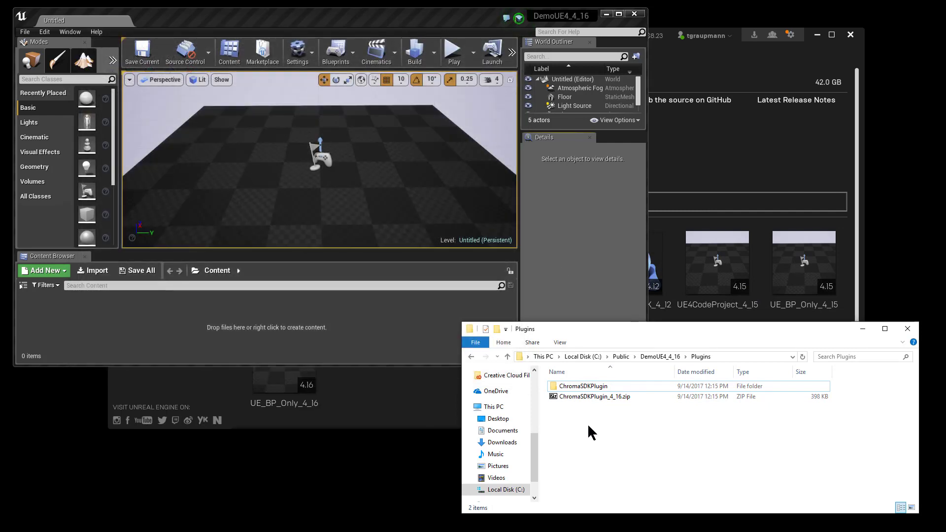
pyautogui.click(585, 397)
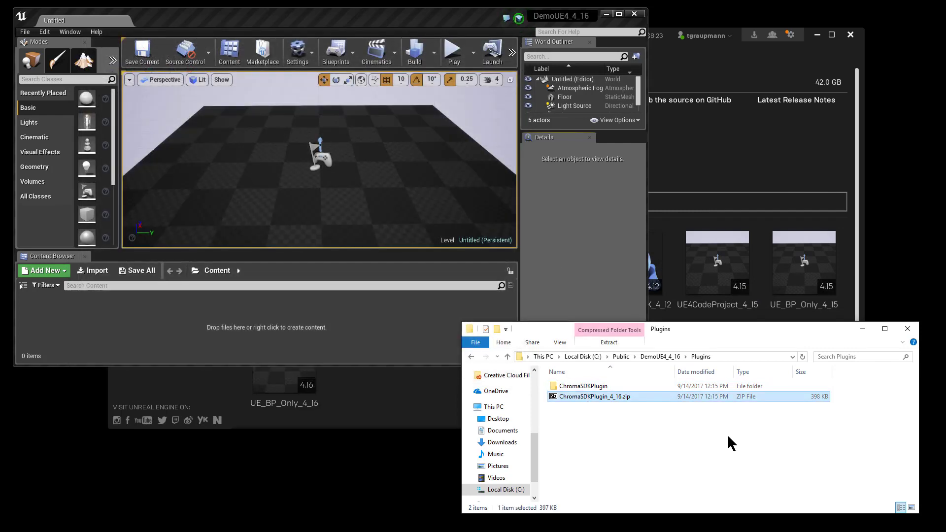
pyautogui.press('Delete')
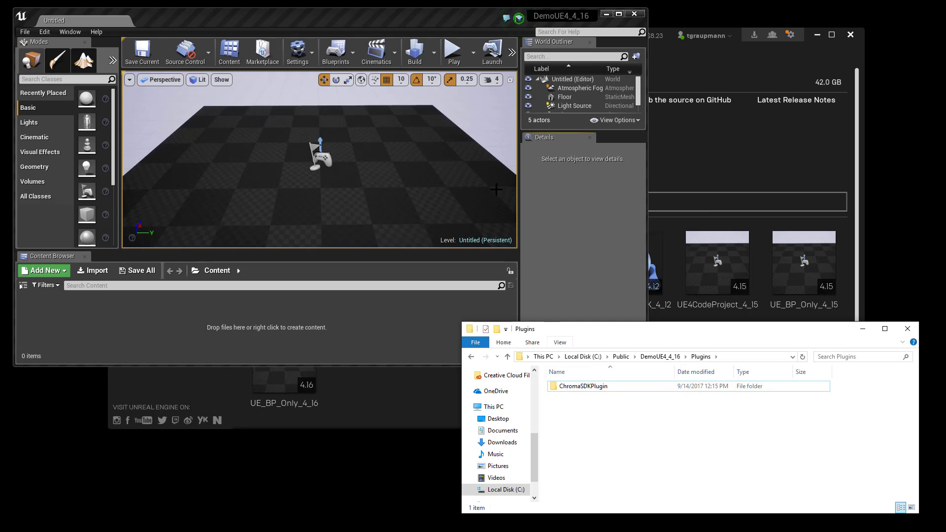
pyautogui.click(453, 22)
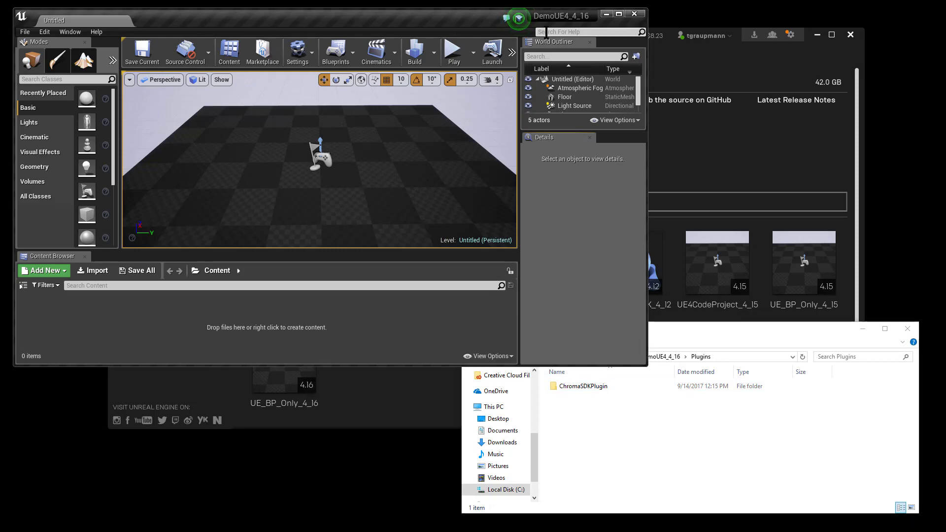
# Close the editor and reopen the DemoUE4_4_16 project from the launcher Library
pyautogui.click(634, 14)
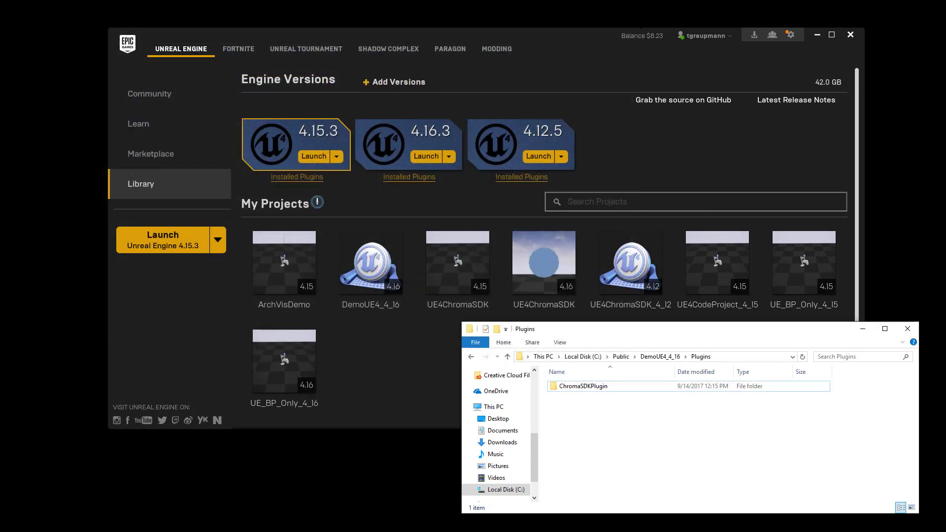
pyautogui.click(684, 149)
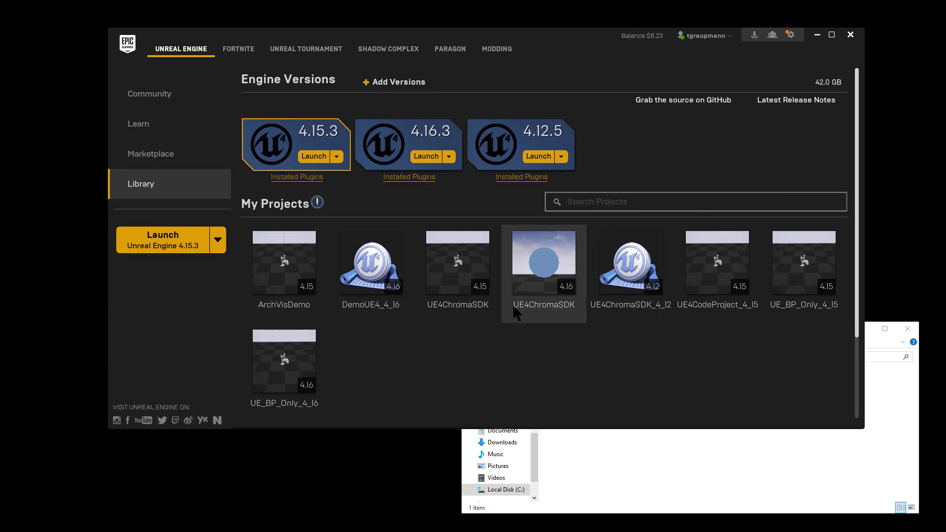
pyautogui.click(381, 272)
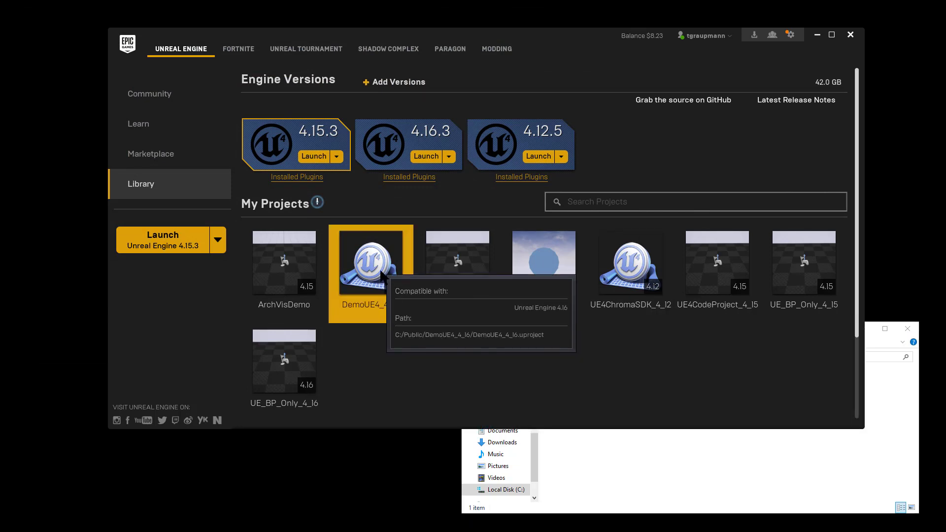
pyautogui.doubleClick(381, 271)
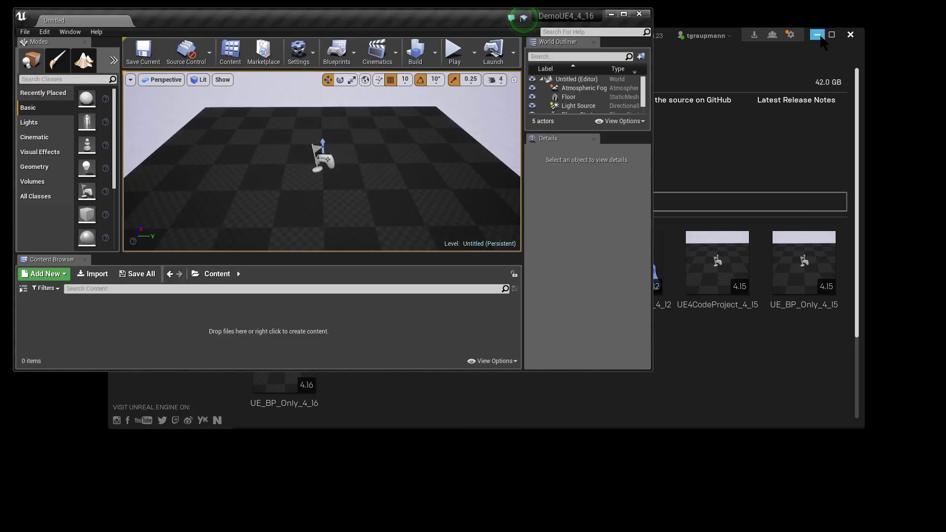
# Verify ChromaSDKPlugin 1.0 is enabled under Project > Other in Edit > Plugins, then close it
pyautogui.click(818, 35)
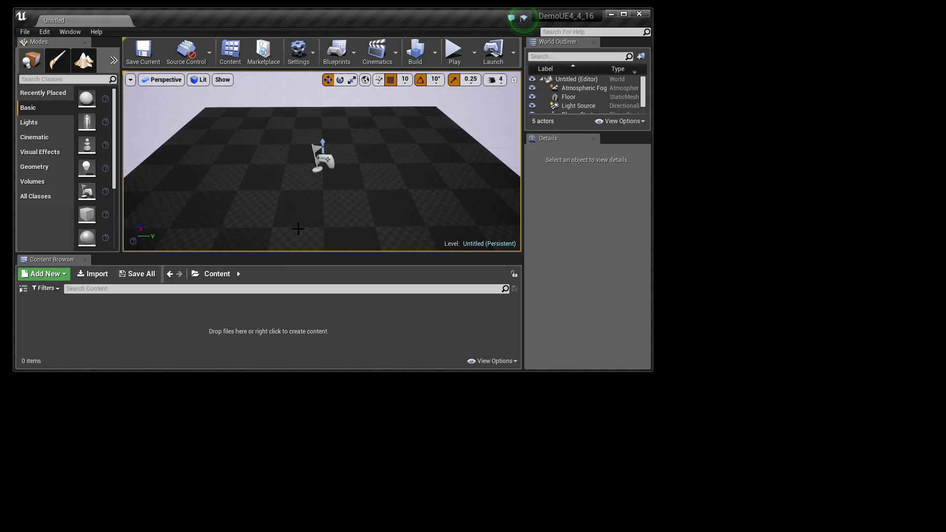
pyautogui.click(44, 33)
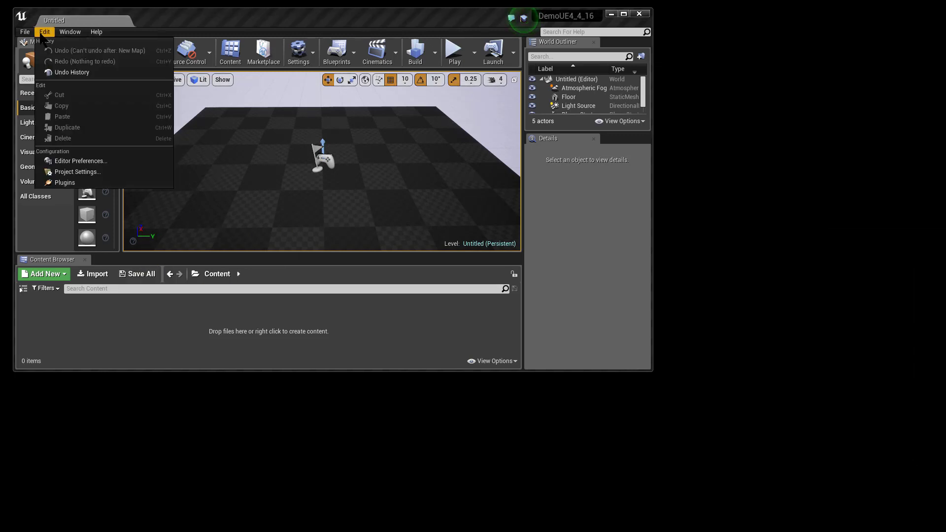
pyautogui.click(73, 184)
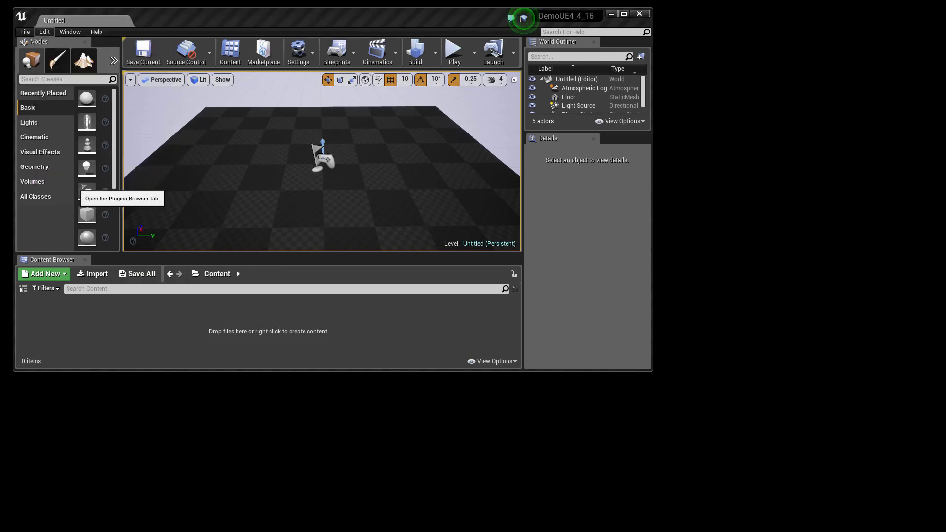
pyautogui.scroll(-2, 227, 283)
pyautogui.scroll(-5, 227, 286)
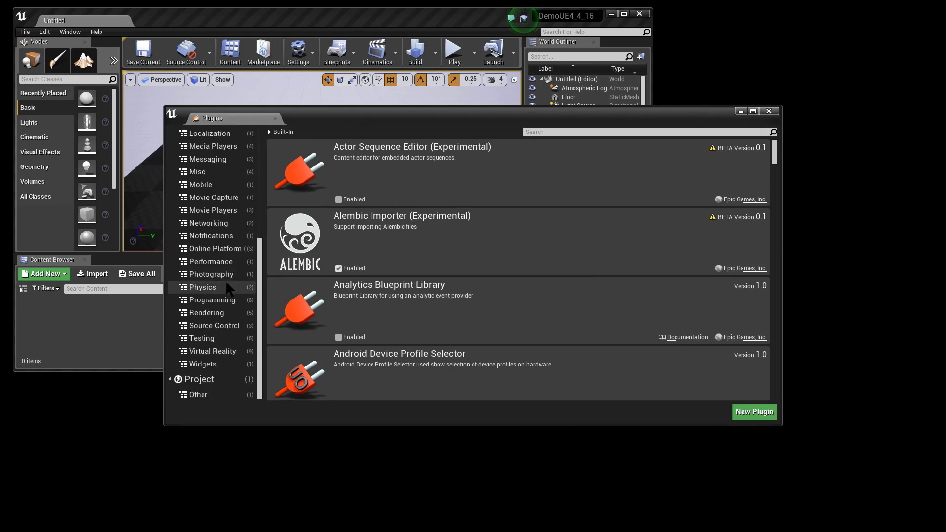
pyautogui.click(211, 394)
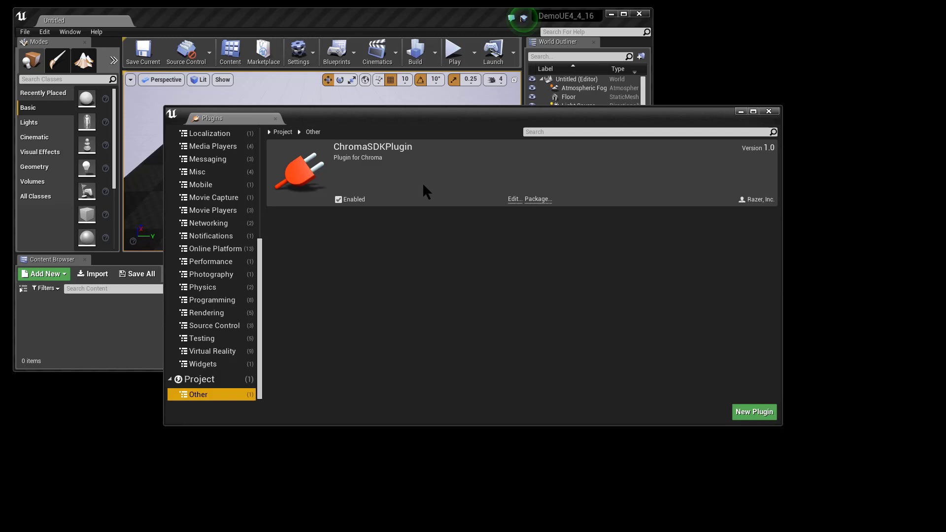
pyautogui.click(768, 111)
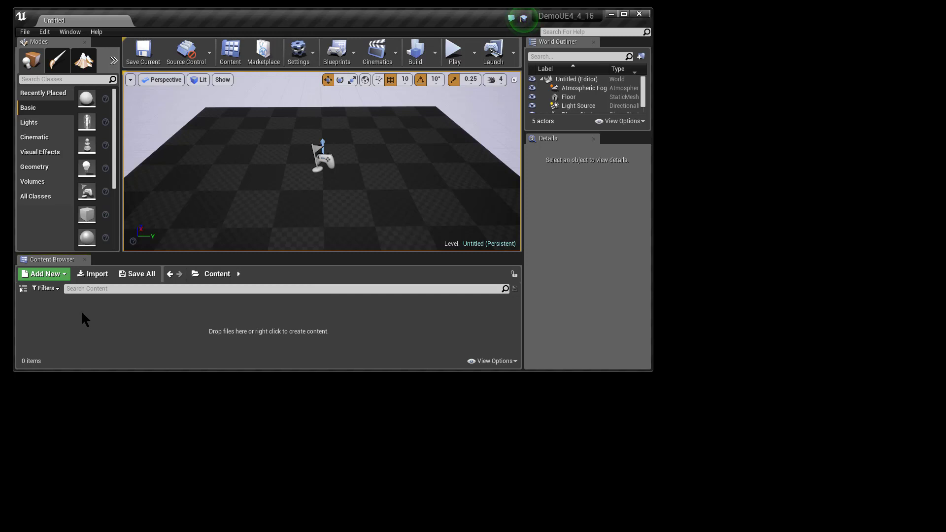
# Add a Miscellaneous > ChromaSDK Animation 2D asset named KeyboardAnimation to Content
pyautogui.click(54, 279)
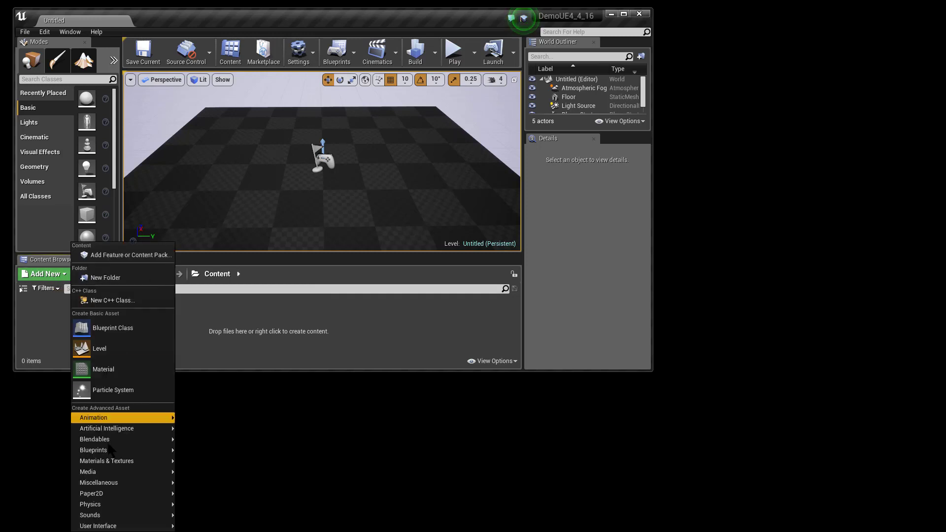
pyautogui.moveTo(123, 484)
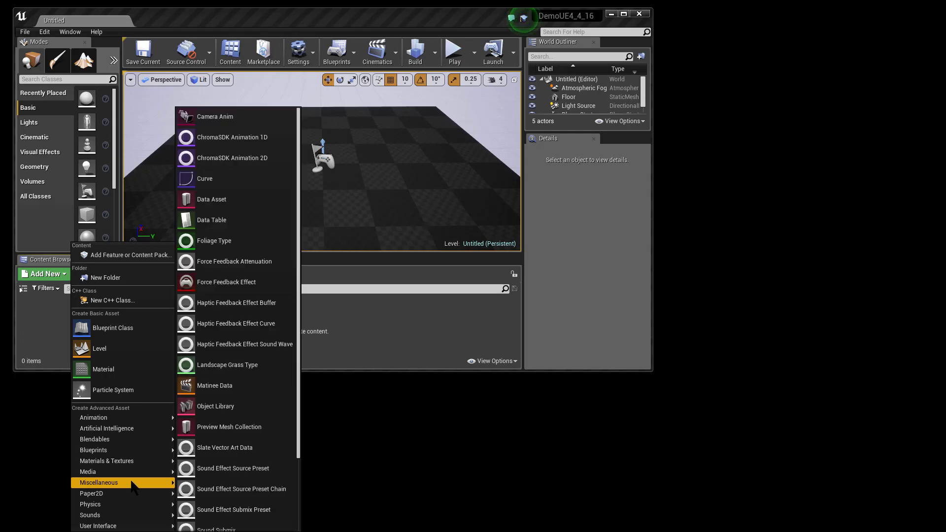
pyautogui.click(265, 158)
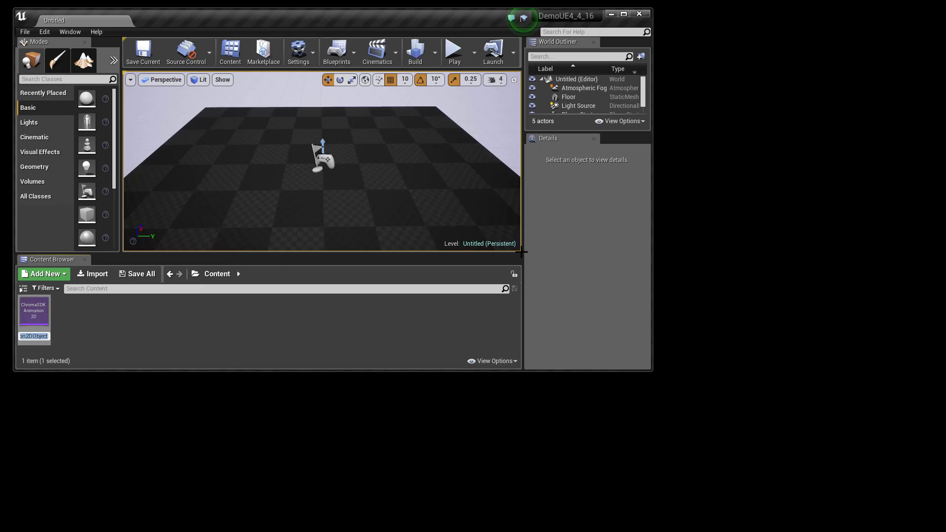
pyautogui.write('Keyboar')
pyautogui.write('dAnimation')
pyautogui.press('Return')
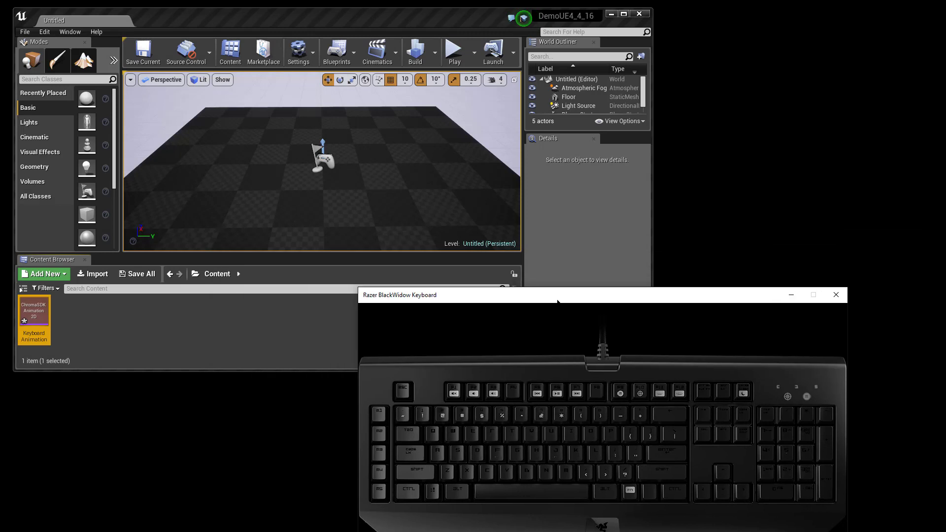
# Move the Razer BlackWidow keyboard window aside and open KeyboardAnimation with Edit
pyautogui.moveTo(557, 302); pyautogui.dragTo(648, 299)
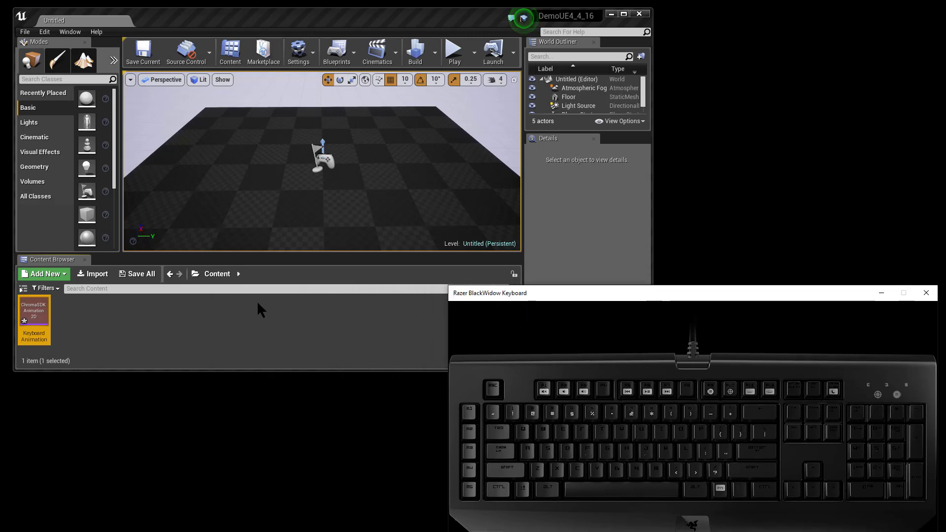
pyautogui.click(211, 316)
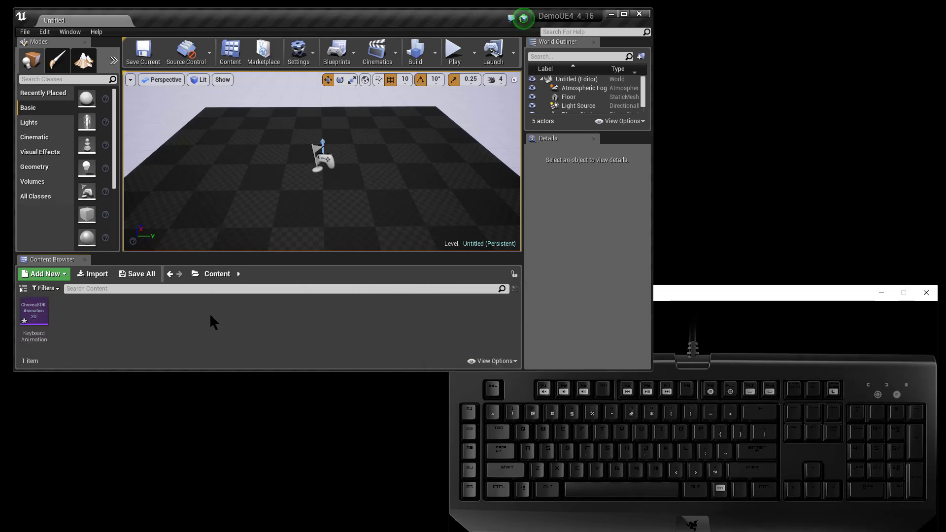
pyautogui.rightClick(37, 317)
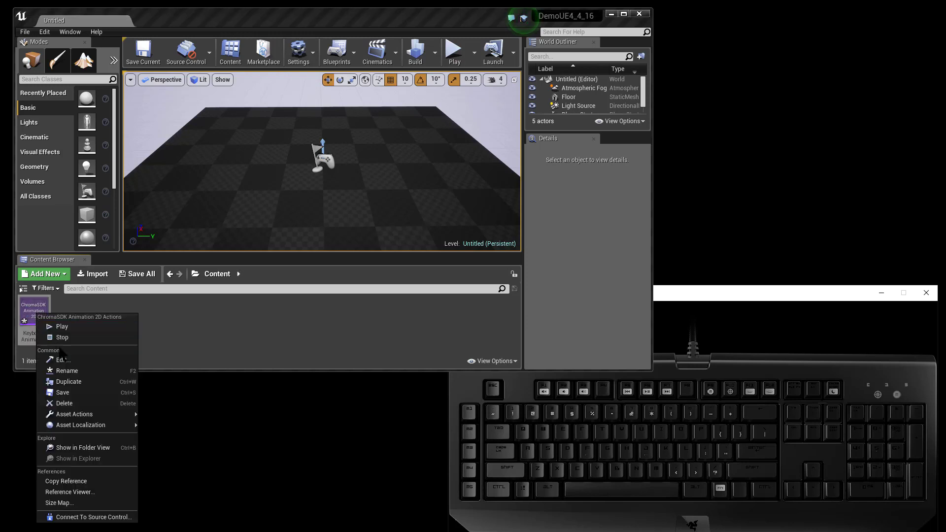
pyautogui.click(64, 362)
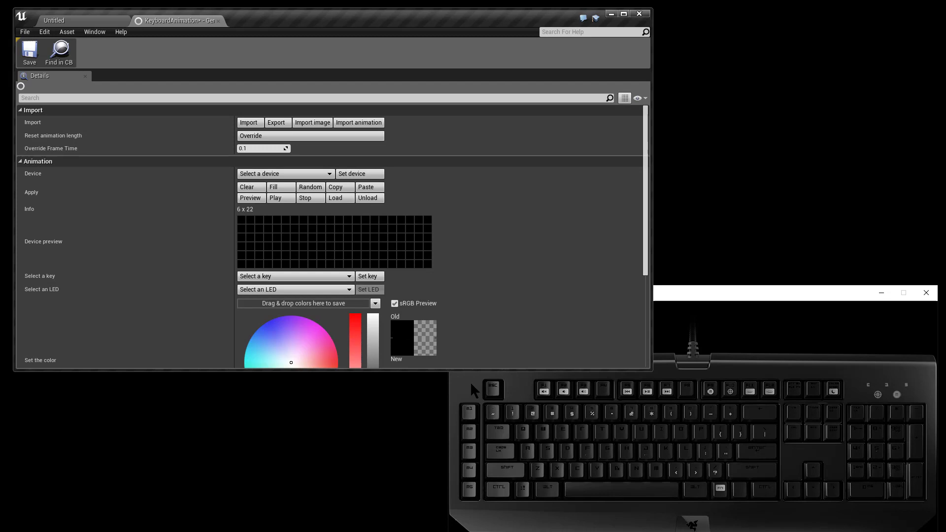
# Enlarge the animation editor and paint several keyboard cells red in the Device preview
pyautogui.moveTo(471, 370); pyautogui.dragTo(471, 466)
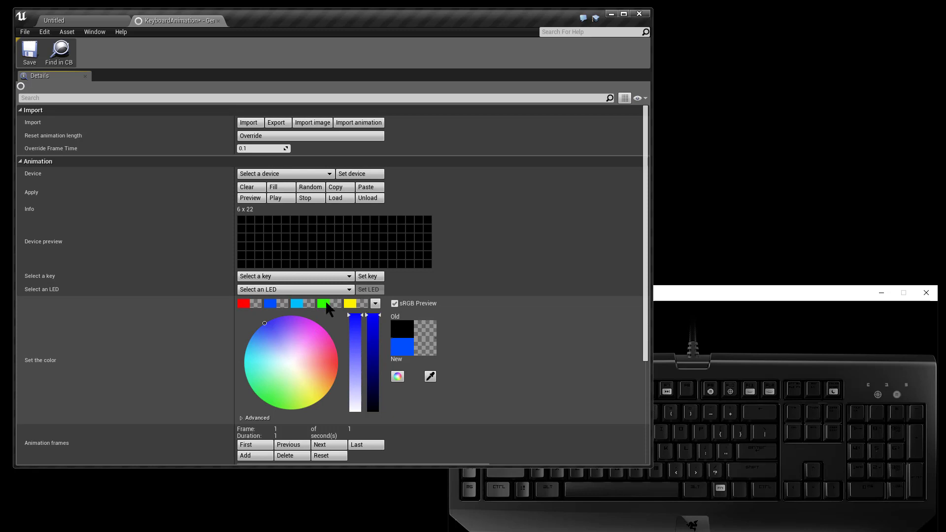
pyautogui.click(244, 303)
pyautogui.click(267, 237)
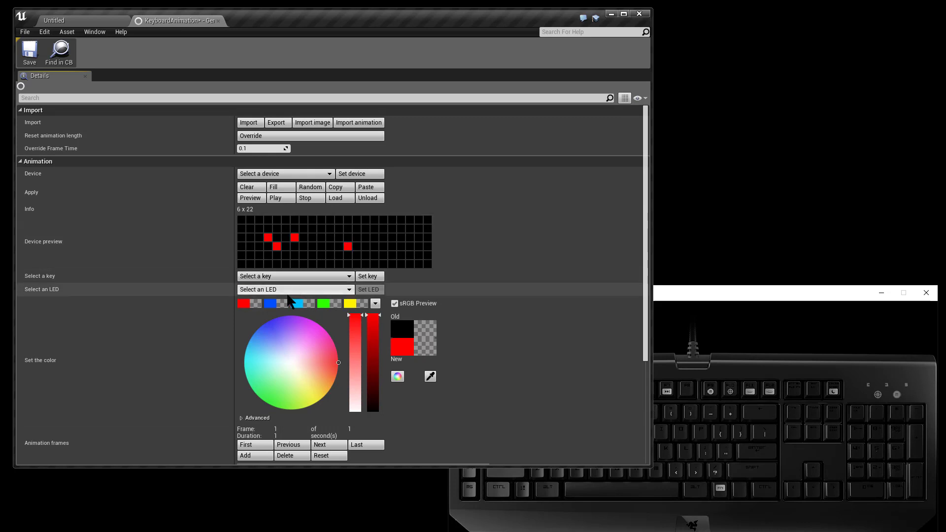
# Paint more cells blue and preview the red-and-blue frame on the emulated keyboard
pyautogui.click(270, 303)
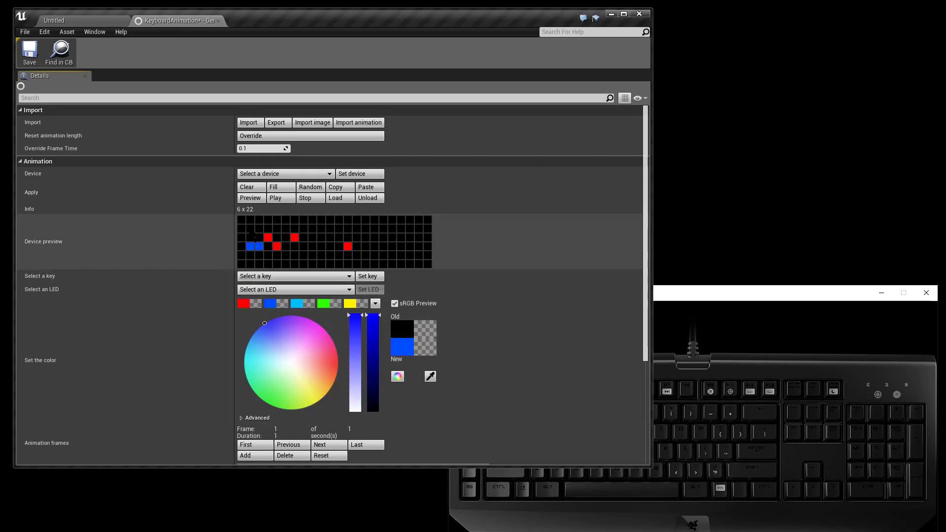
pyautogui.click(392, 238)
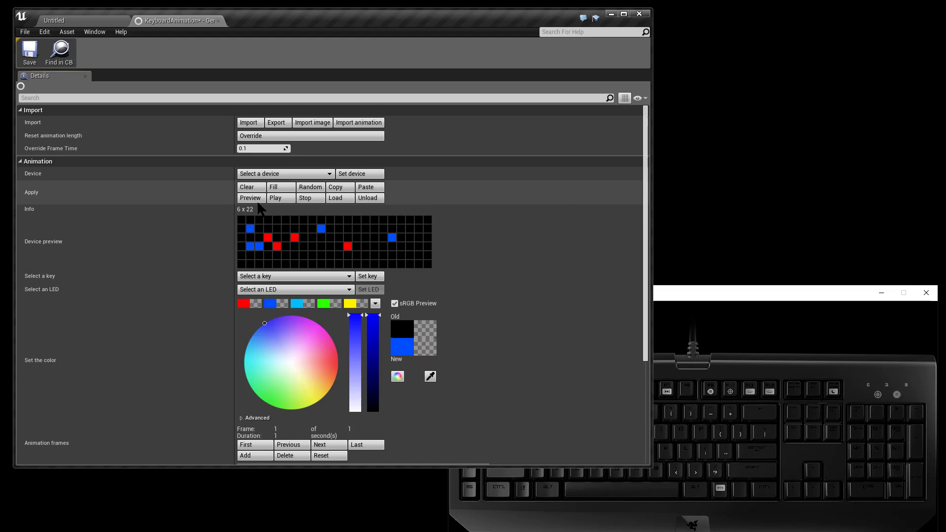
pyautogui.click(254, 197)
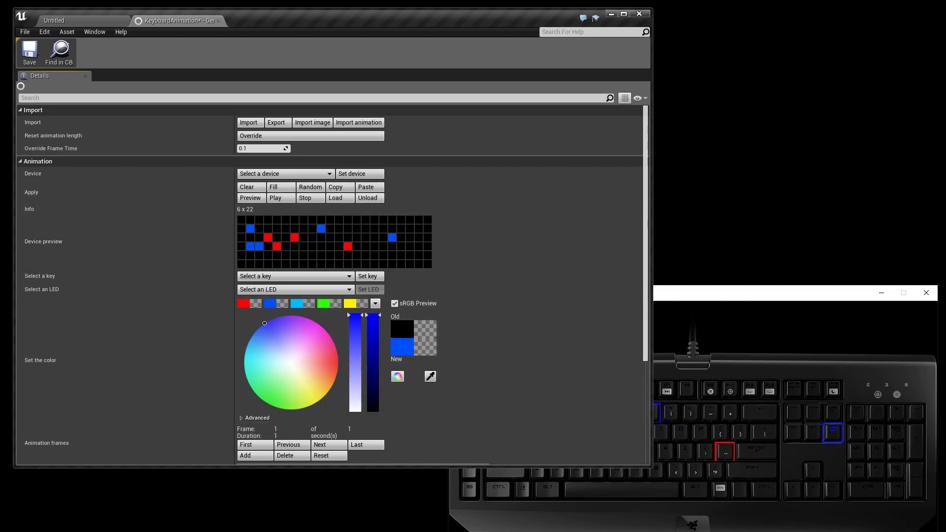
pyautogui.click(734, 295)
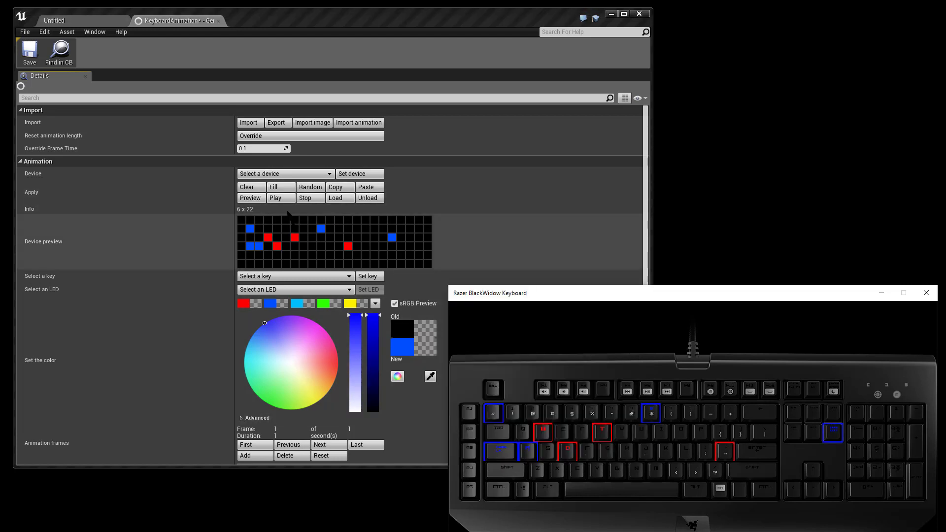
# Randomise all key colours several times, previewing each new pattern on the emulated keyboard
pyautogui.click(282, 202)
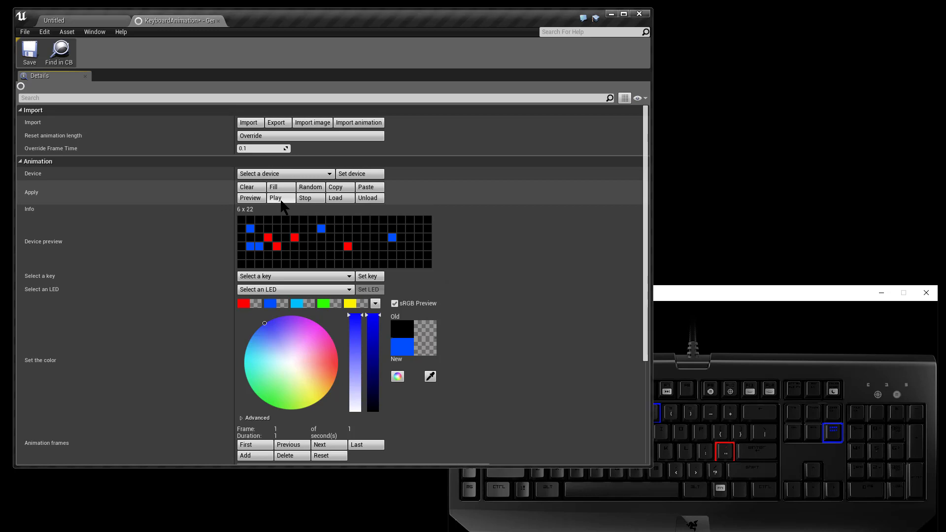
pyautogui.click(275, 199)
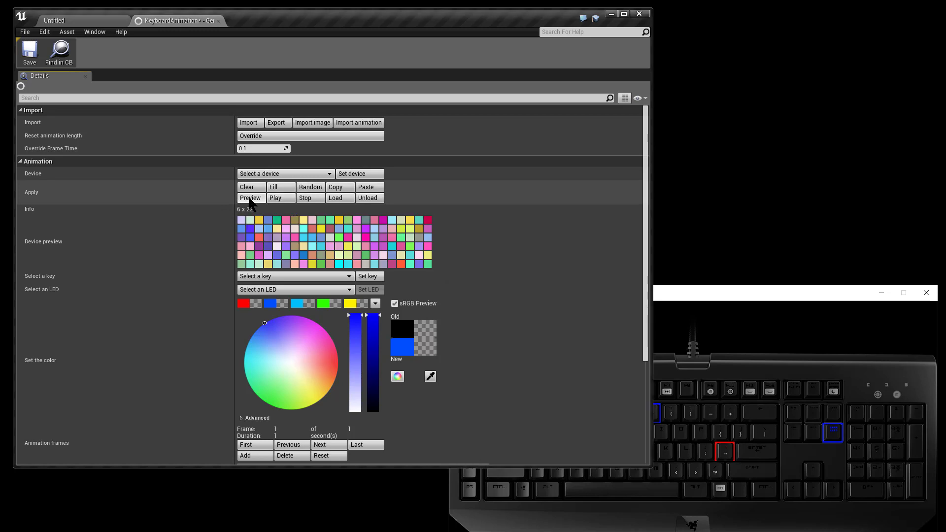
pyautogui.click(250, 199)
pyautogui.click(312, 186)
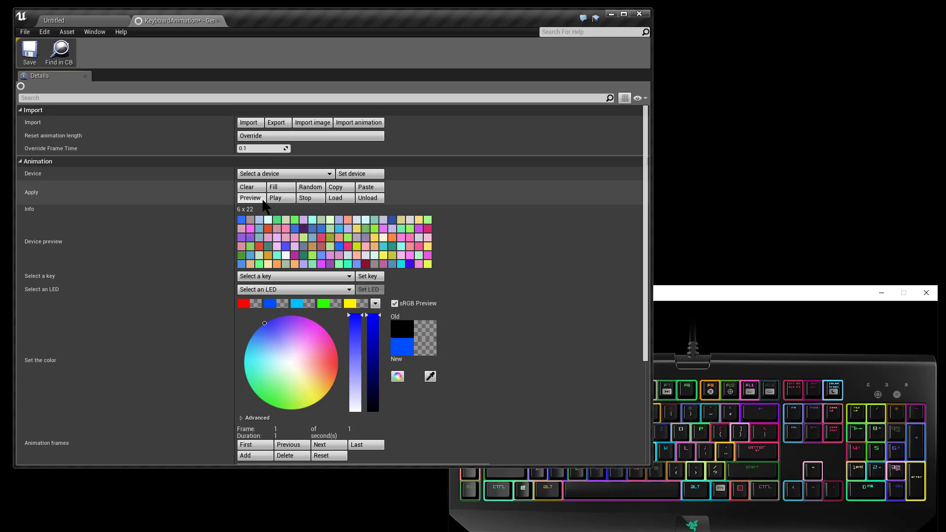
pyautogui.click(250, 198)
pyautogui.click(310, 187)
pyautogui.click(263, 199)
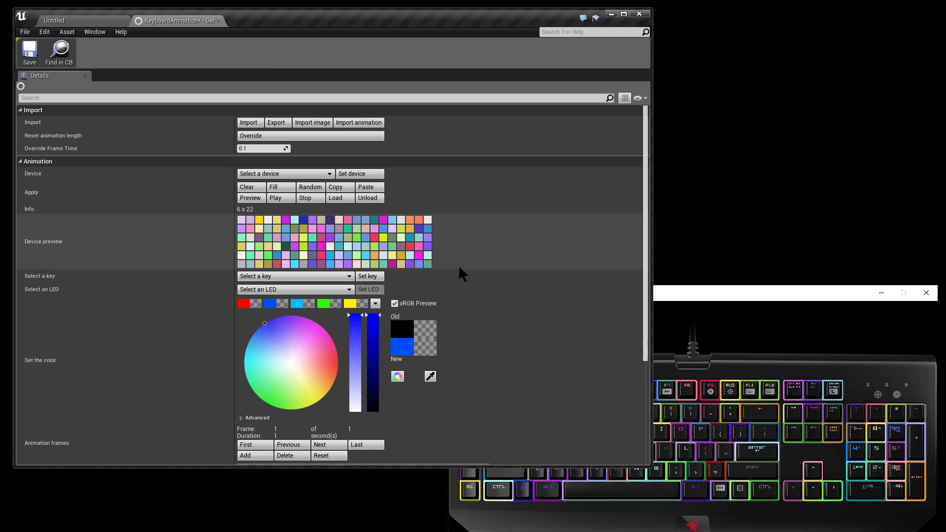
# Close the KeyboardAnimation asset editor tab
pyautogui.click(219, 22)
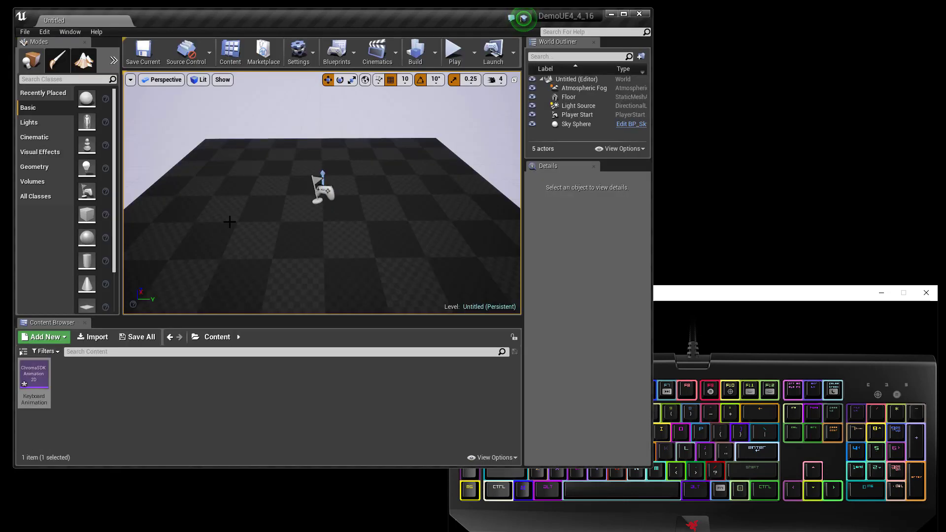